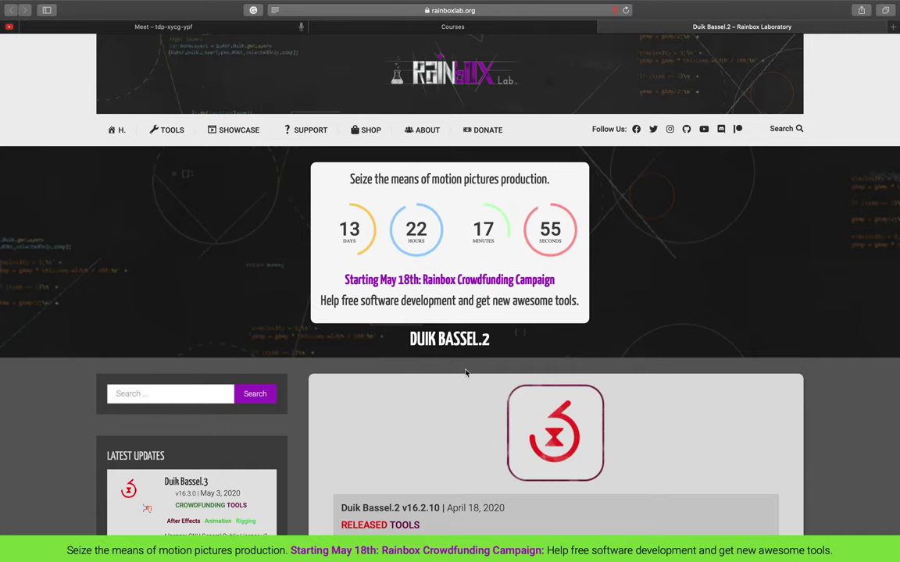
- Scroll to the Duik Bassel.2 article and go to its download page
scroll(466, 371, down, 5)
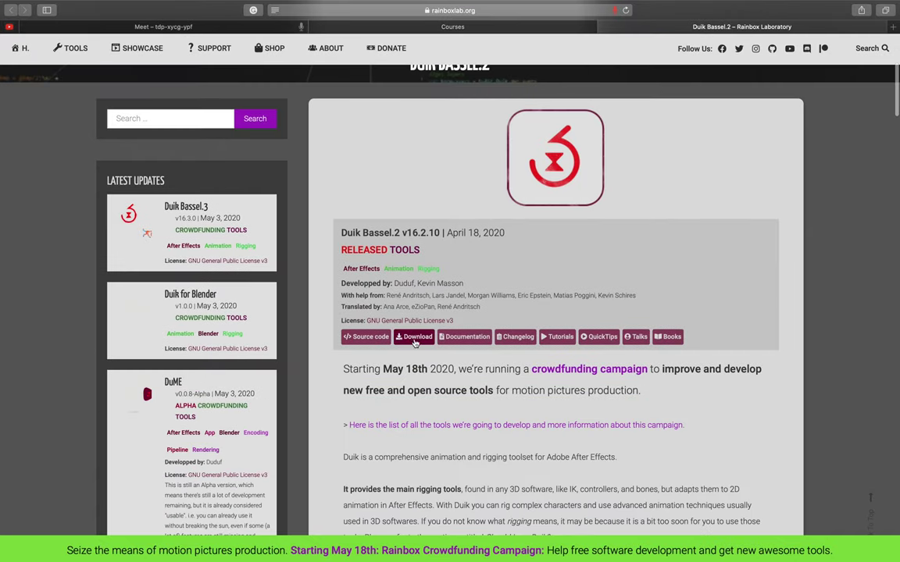
click(412, 338)
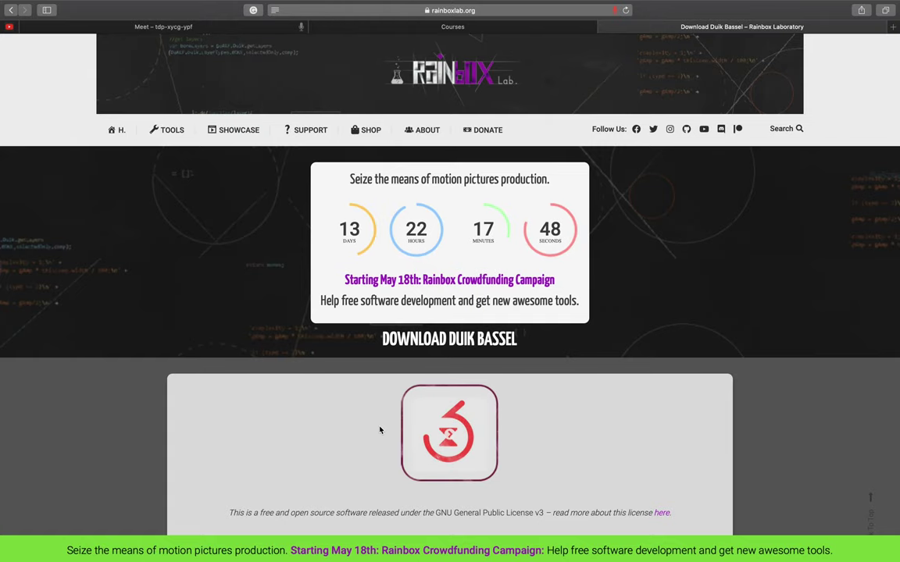
- Scroll past the Support us! section and download Duik Bassel from the Download tile
scroll(381, 427, down, 5)
scroll(380, 428, down, 1)
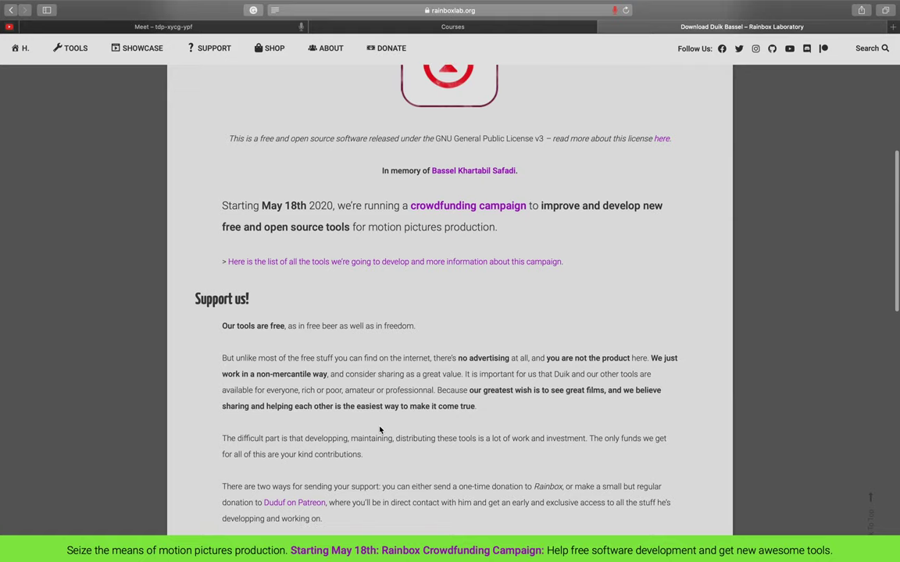
scroll(380, 429, down, 4)
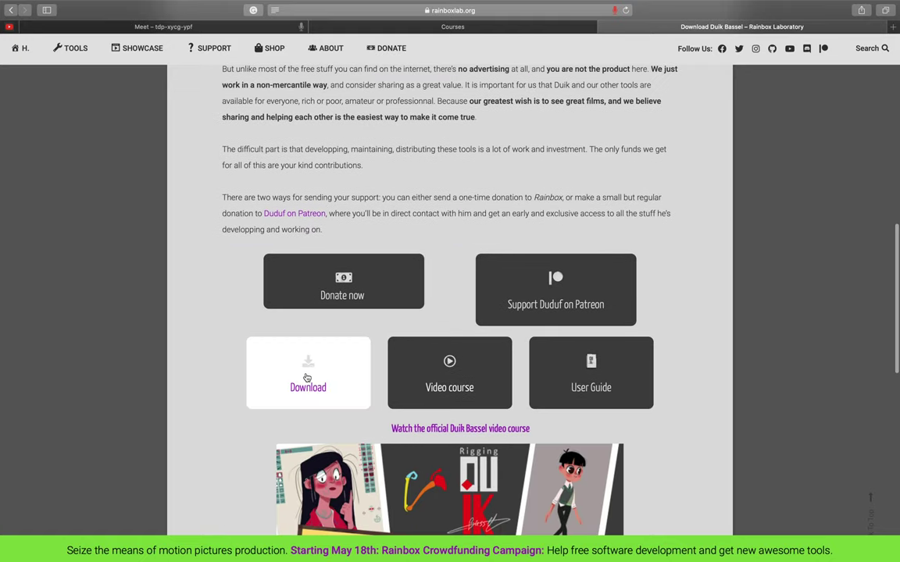
click(307, 378)
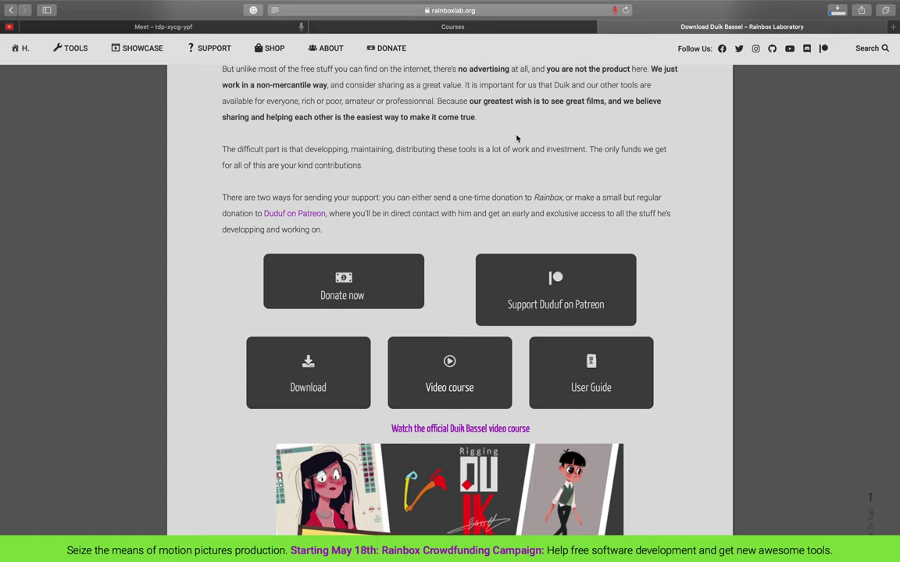
- Switch to Finder's extracted Duik_Bassel-3 folder on the Desktop
mouse_move(659, 10)
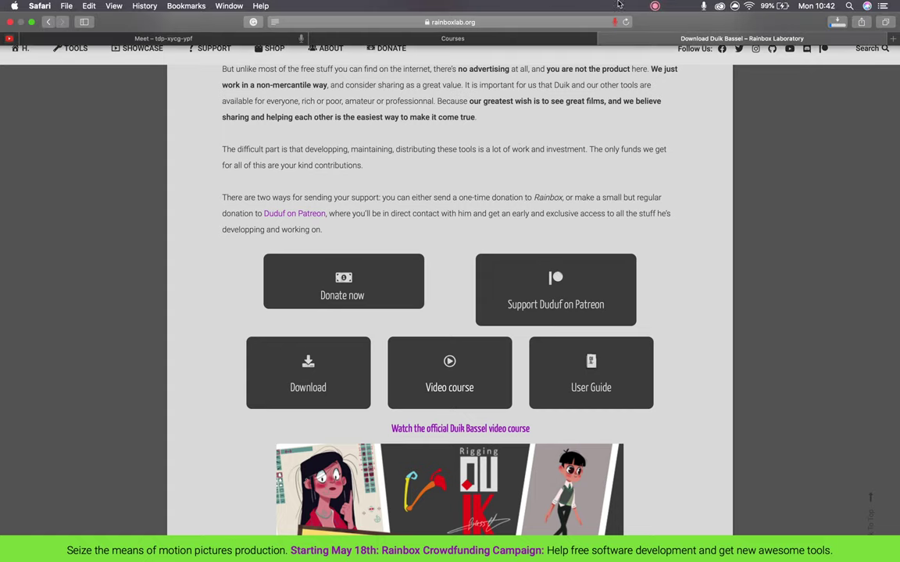
click(658, 8)
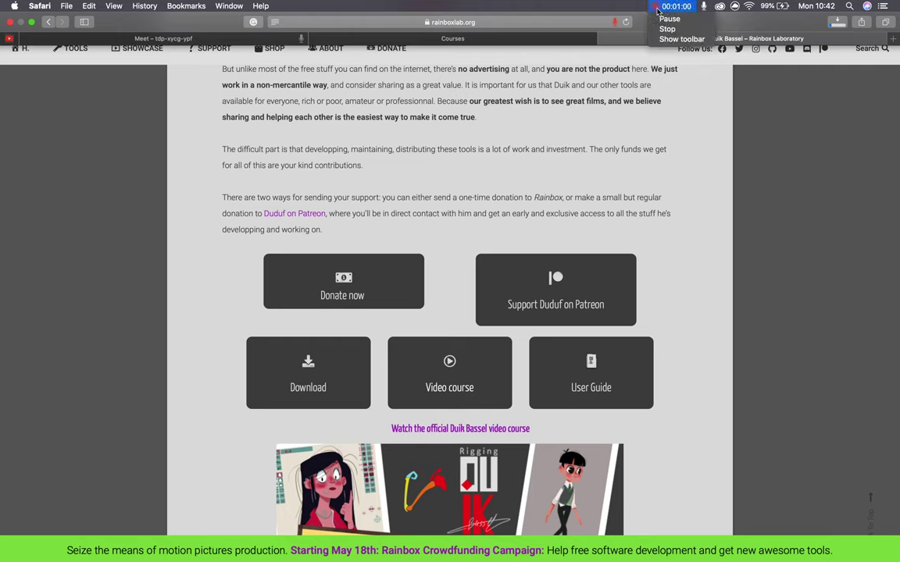
click(670, 19)
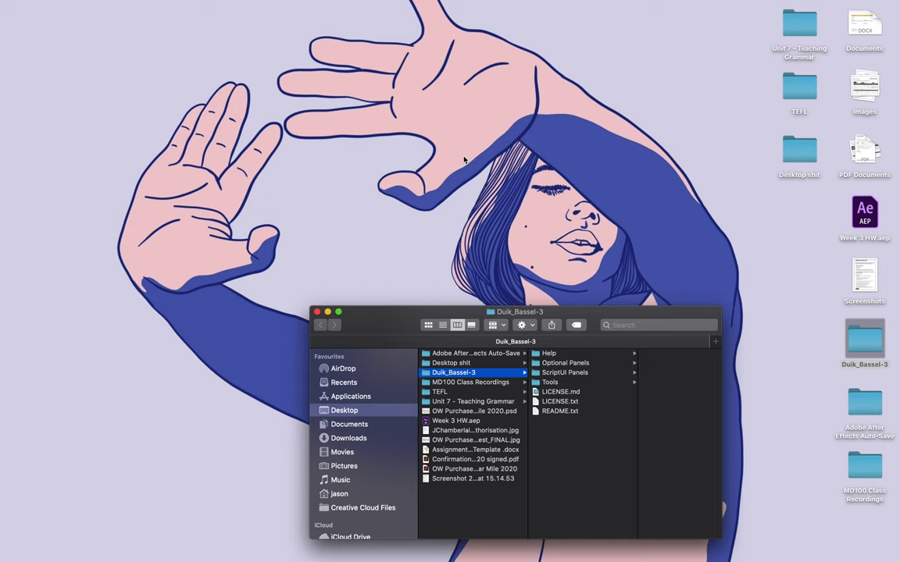
- Mute the sound and widen the Duik_Bassel-3 window after glancing into its panel folders
key(XF86AudioMute)
click(562, 372)
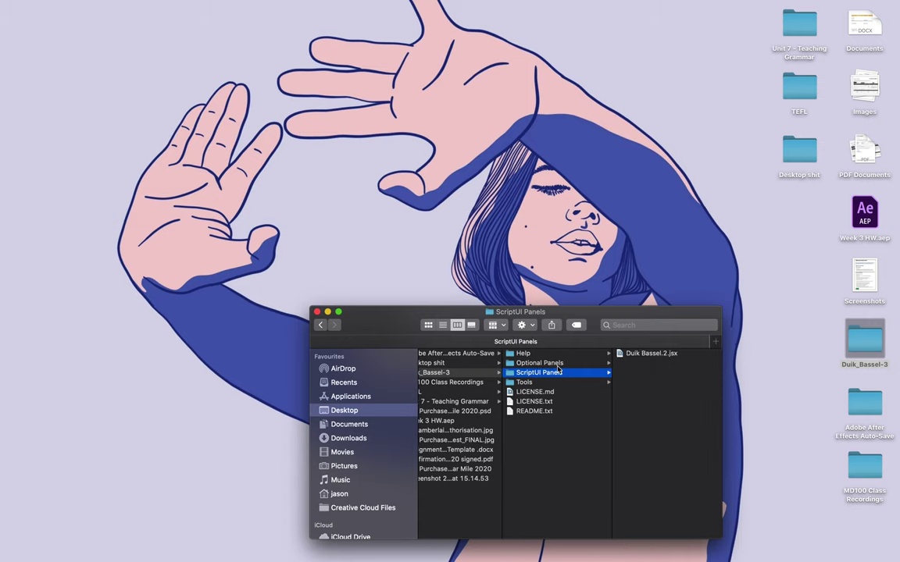
click(558, 365)
click(558, 375)
drag(310, 368, 91, 369)
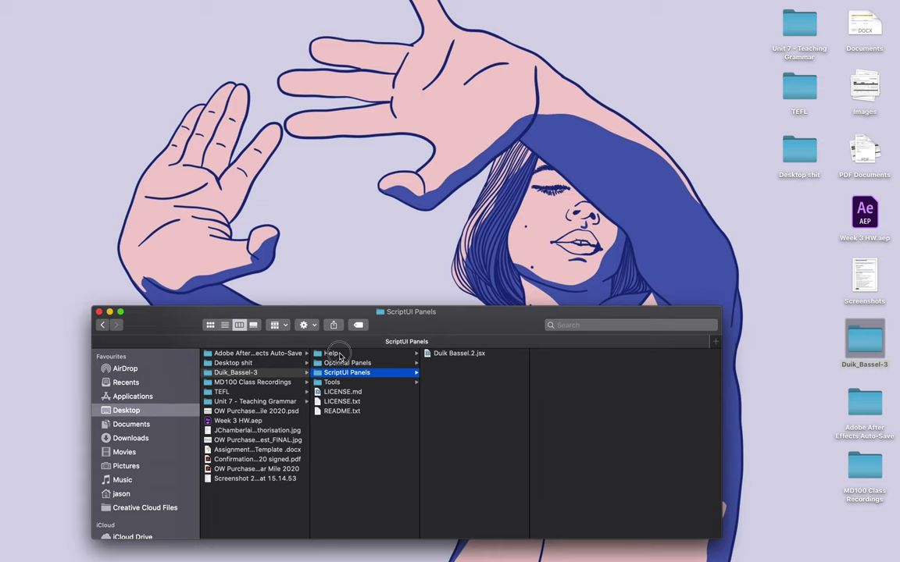
- Browse Help and Optional Panels, then select Duik Bassel.2.jsx (10,8 MB) in ScriptUI Panels
click(333, 357)
scroll(462, 420, down, 3)
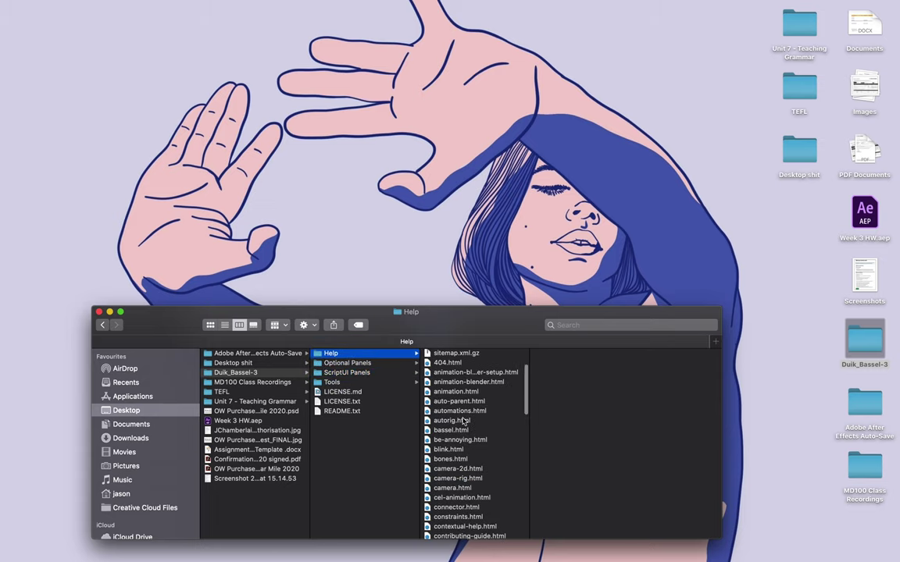
scroll(463, 420, up, 4)
scroll(463, 420, down, 10)
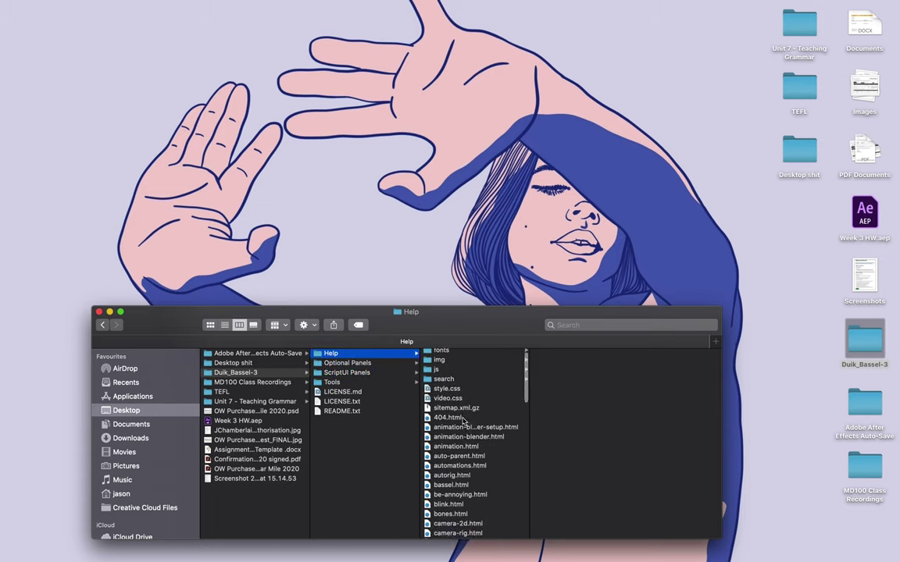
scroll(464, 421, up, 10)
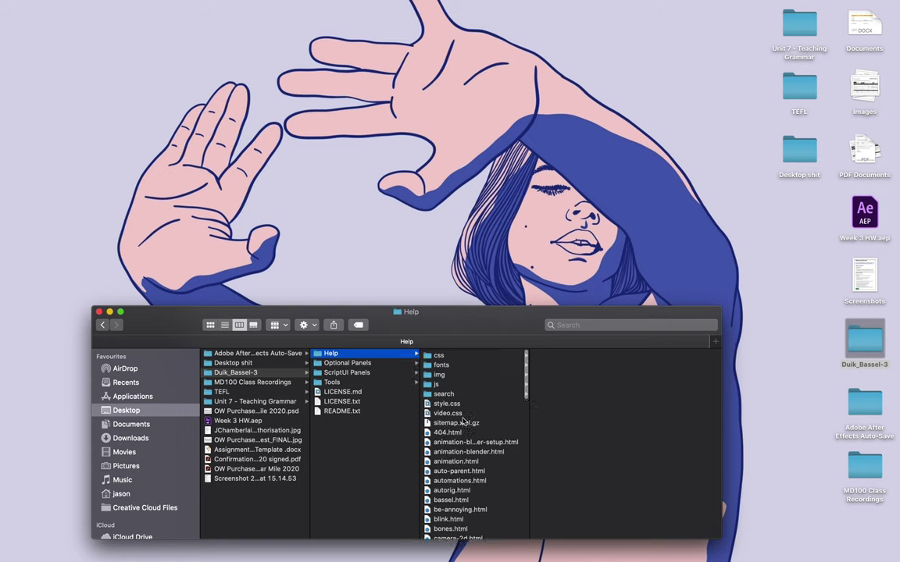
click(349, 364)
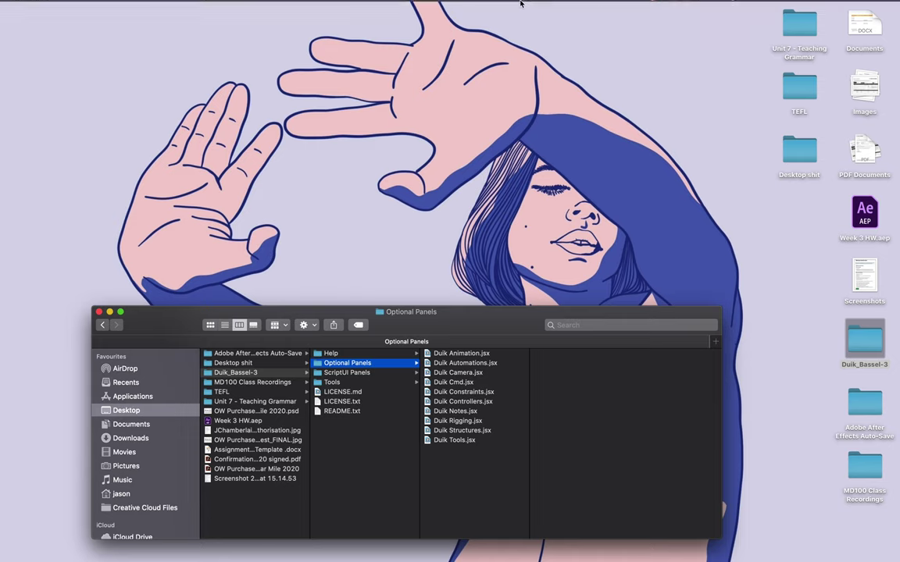
click(364, 372)
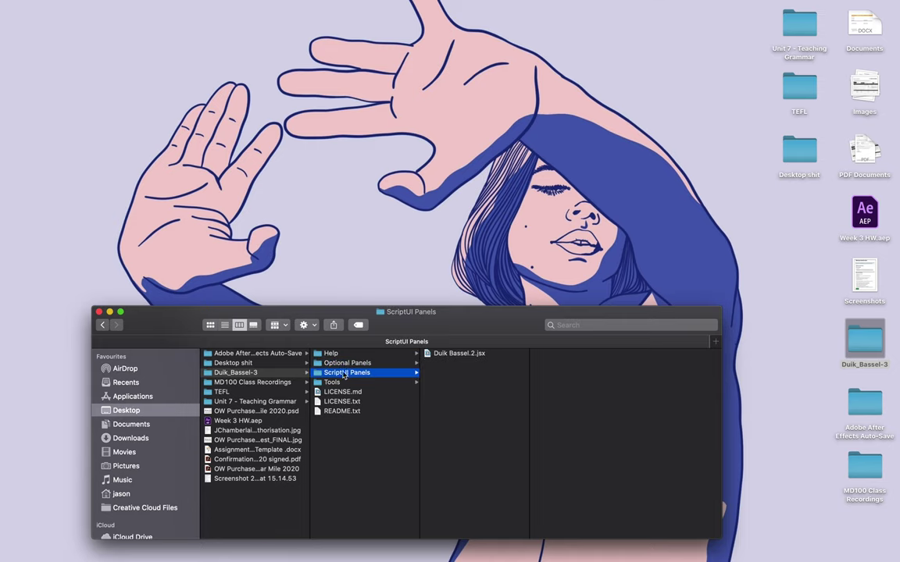
click(459, 356)
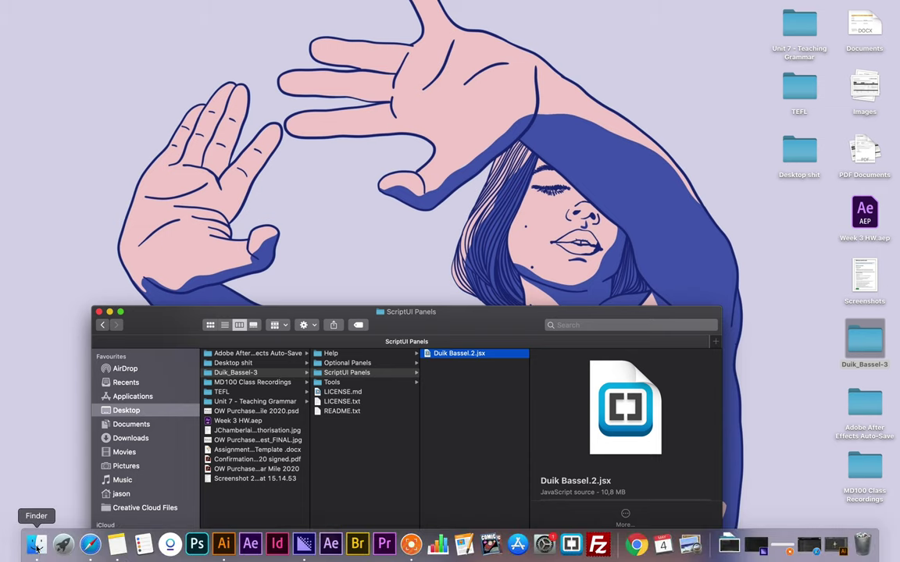
- Open a second Finder window at Applications › Adobe After Effects 2020 › Scripts › ScriptUI Panels
right_click(36, 545)
click(64, 327)
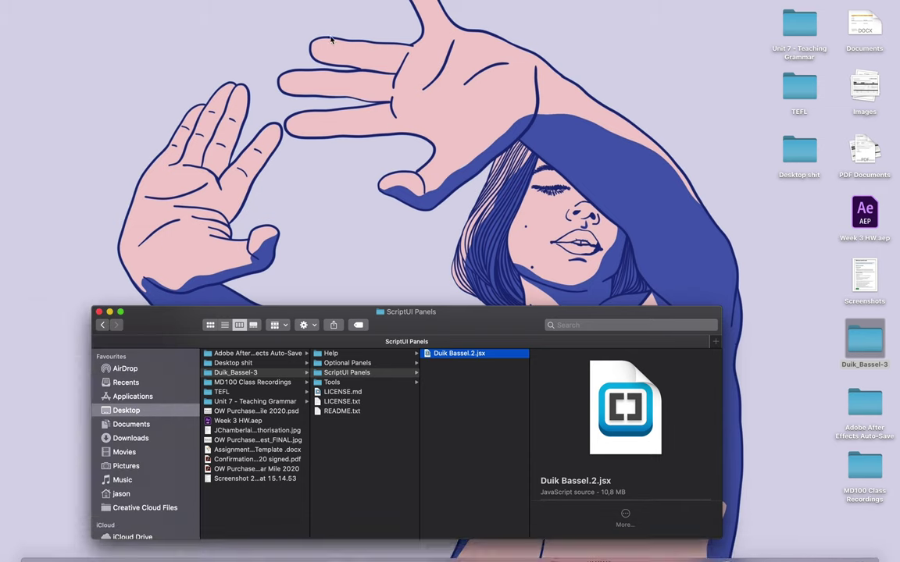
drag(301, 88, 219, 20)
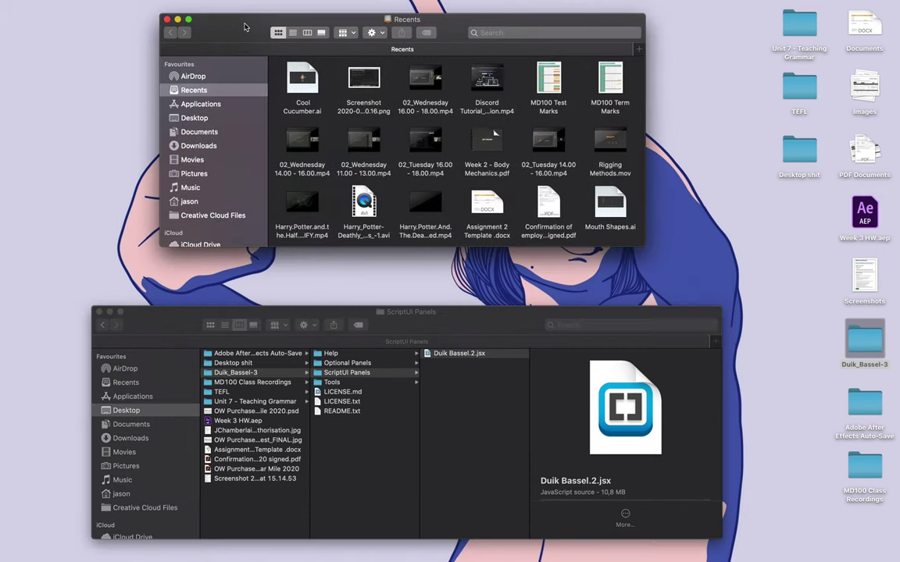
click(208, 104)
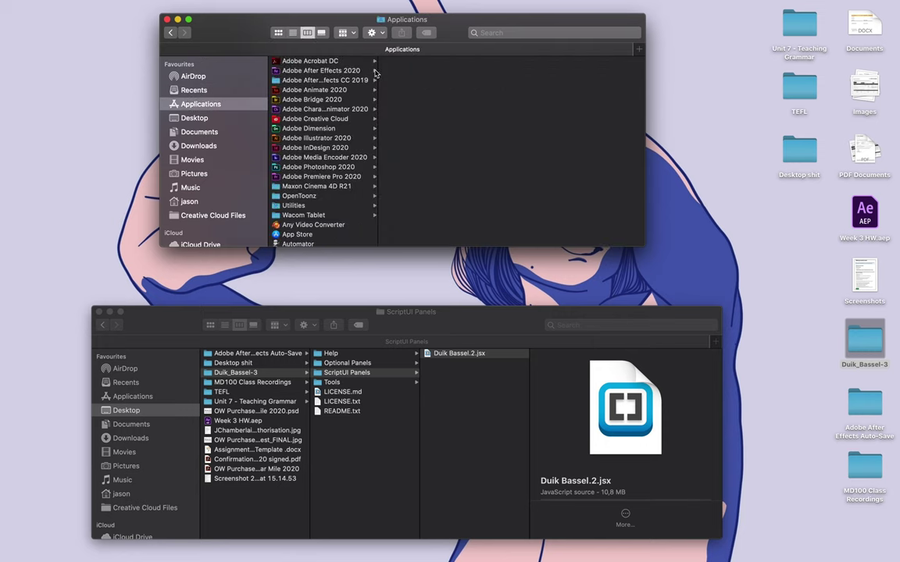
drag(383, 67, 389, 102)
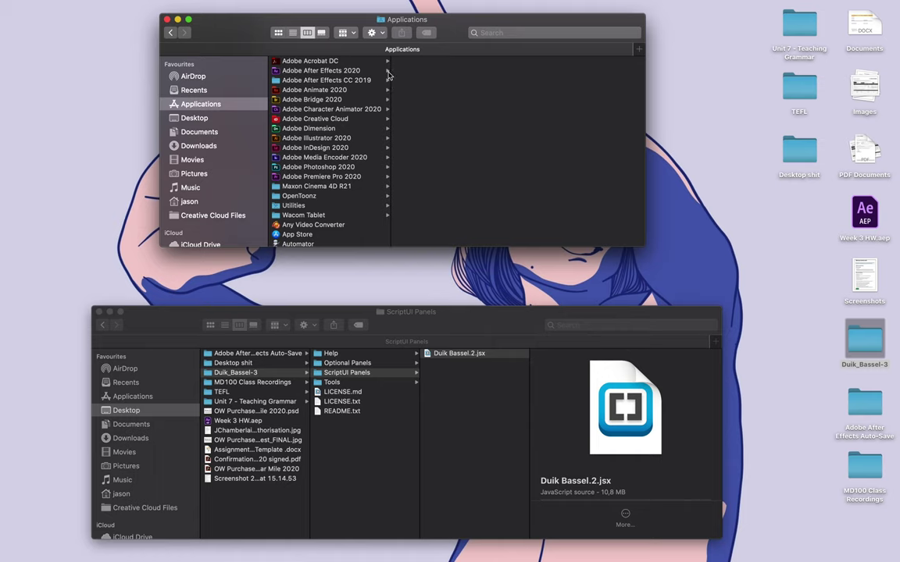
click(388, 71)
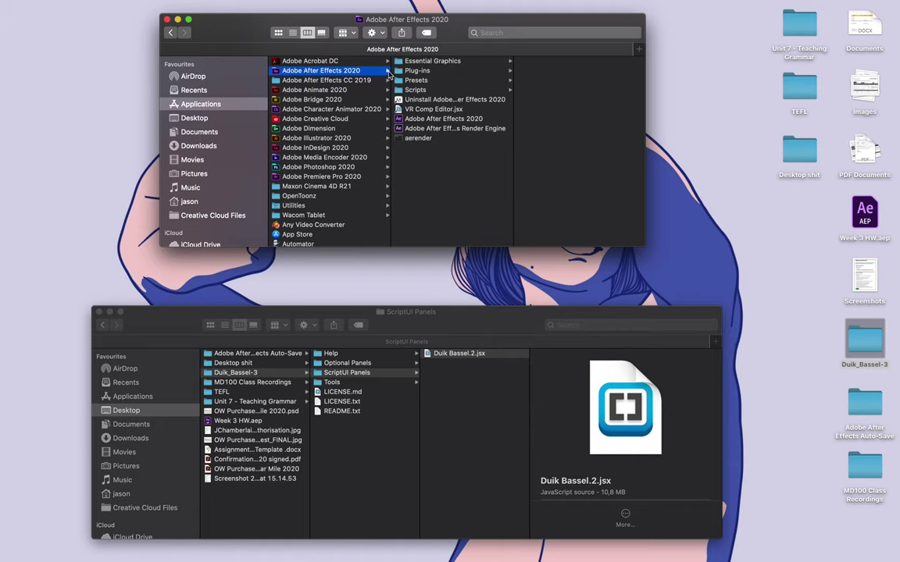
click(416, 90)
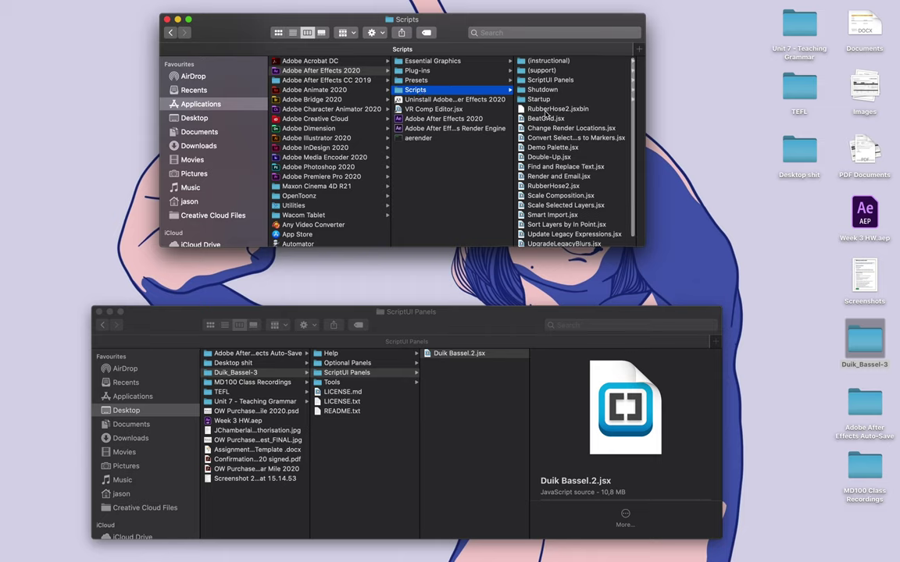
click(548, 80)
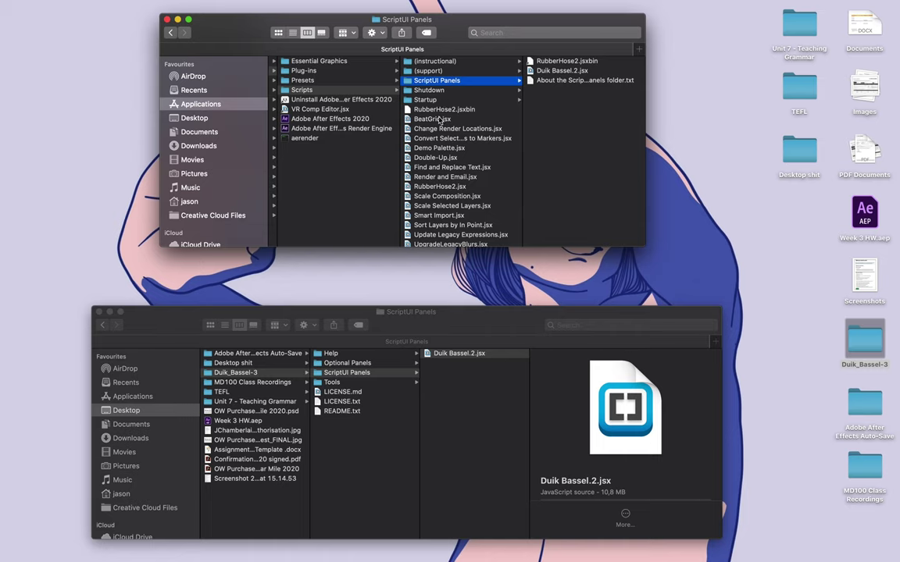
- Select Duik Bassel.2.jsx inside After Effects' Scripts › ScriptUI Panels folder
click(403, 119)
scroll(440, 166, up, 2)
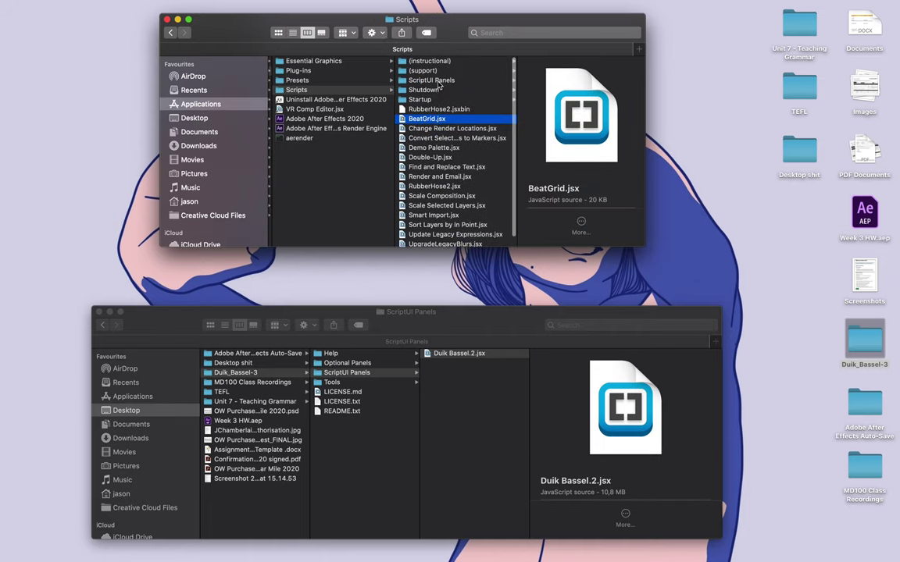
click(434, 80)
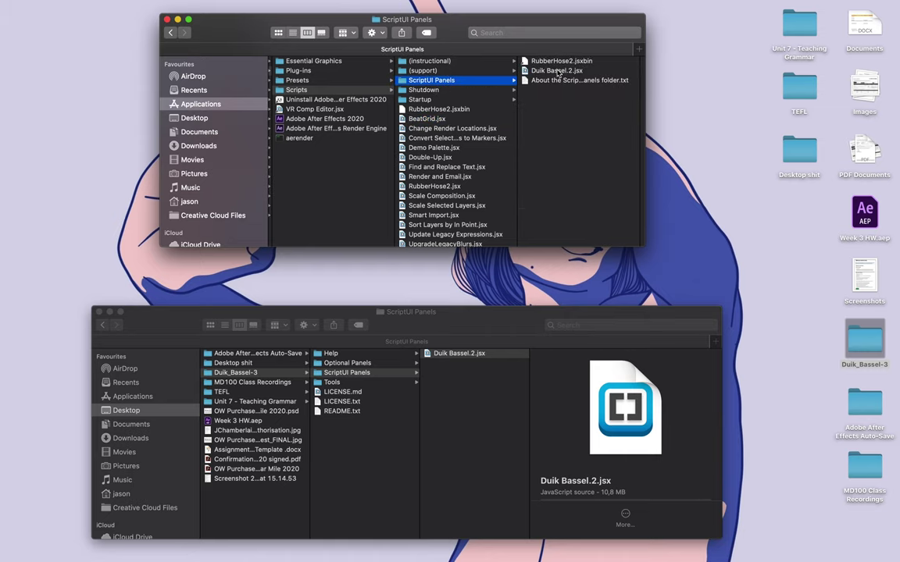
key(Right)
key(Down)
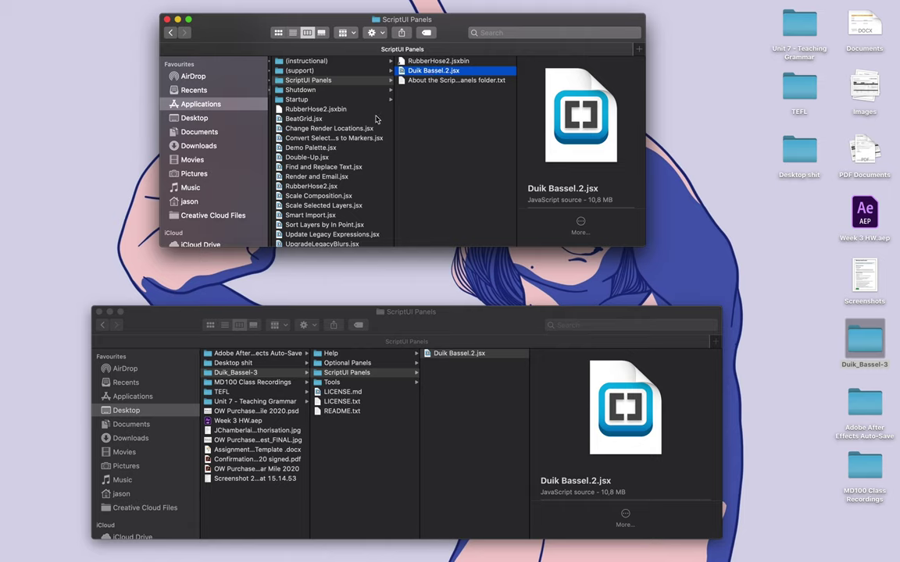
scroll(375, 119, left, 8)
scroll(218, 180, down, 2)
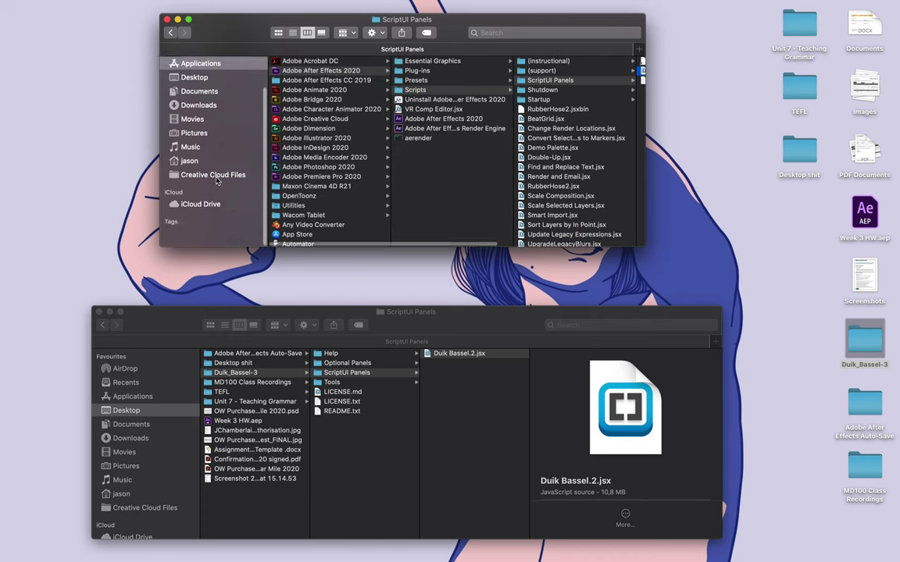
scroll(217, 182, up, 2)
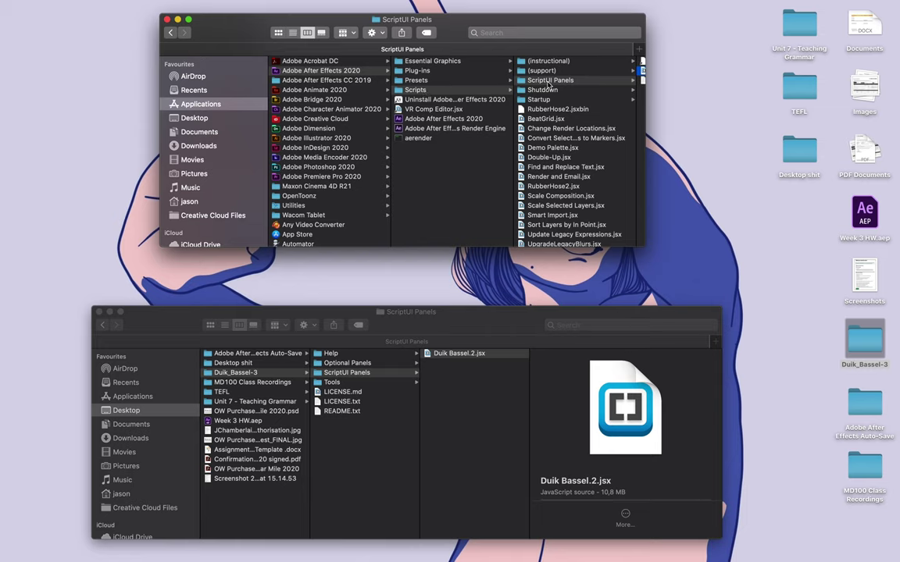
scroll(549, 83, right, 3)
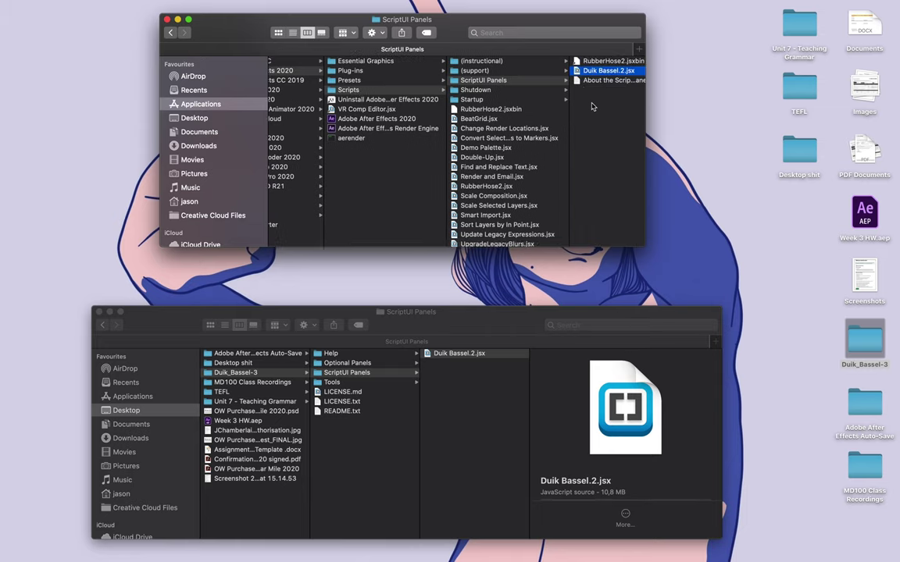
- Return to the ScriptUI Panels folder and launch After Effects 2020 from the Dock
click(592, 107)
scroll(592, 107, right, 2)
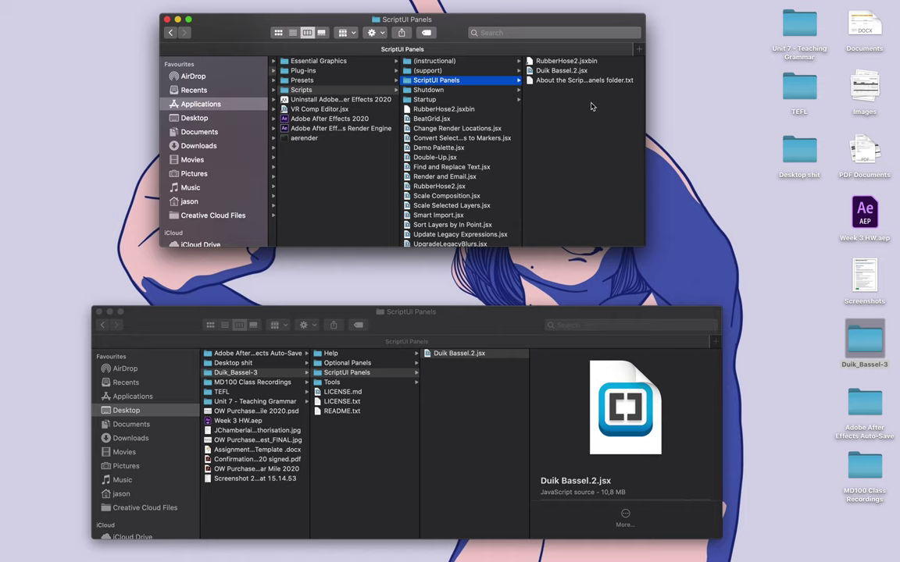
mouse_move(491, 556)
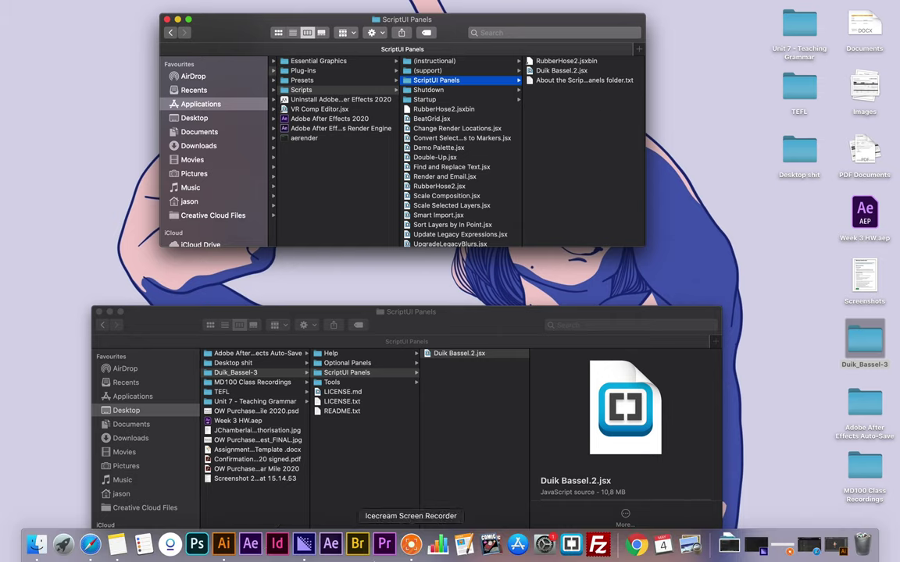
click(250, 545)
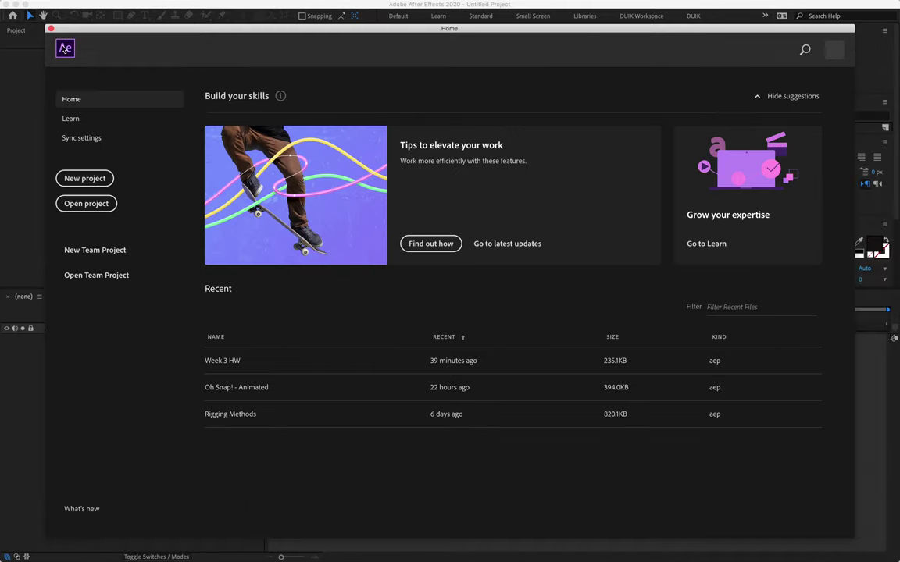
- Close the After Effects Home window to reveal the empty Untitled Project workspace
click(51, 29)
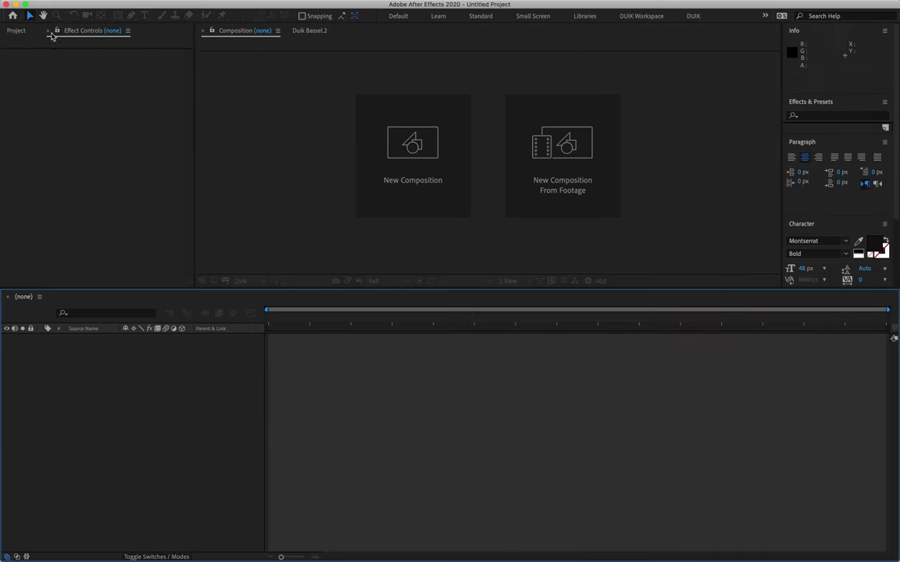
mouse_move(121, 4)
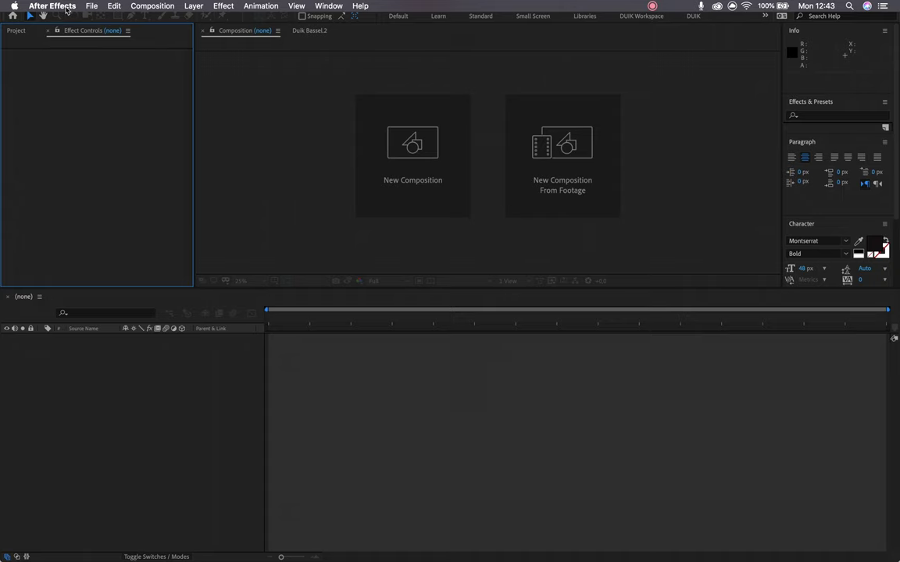
- Enable Allow Scripts to Write Files and Access Network under Scripting & Expressions preferences, then confirm
click(115, 6)
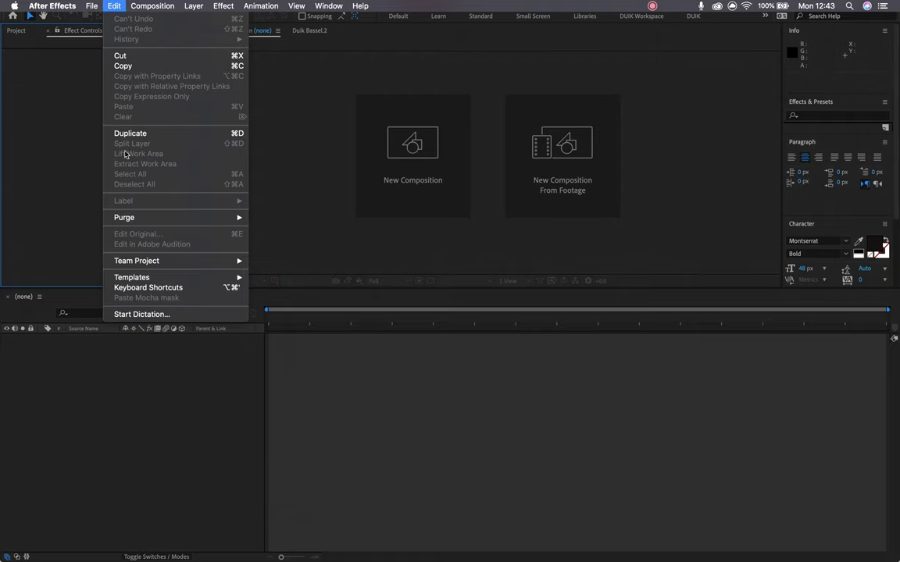
mouse_move(66, 6)
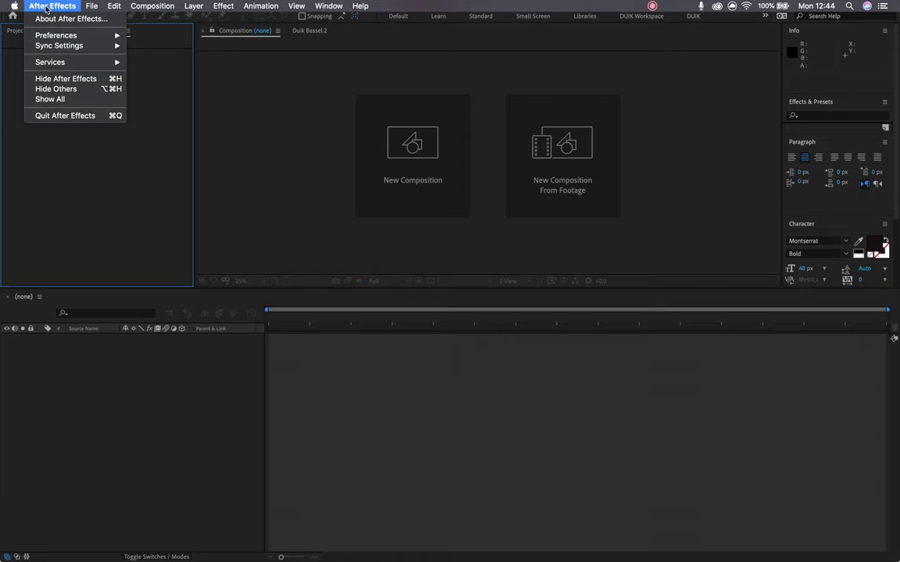
mouse_move(76, 37)
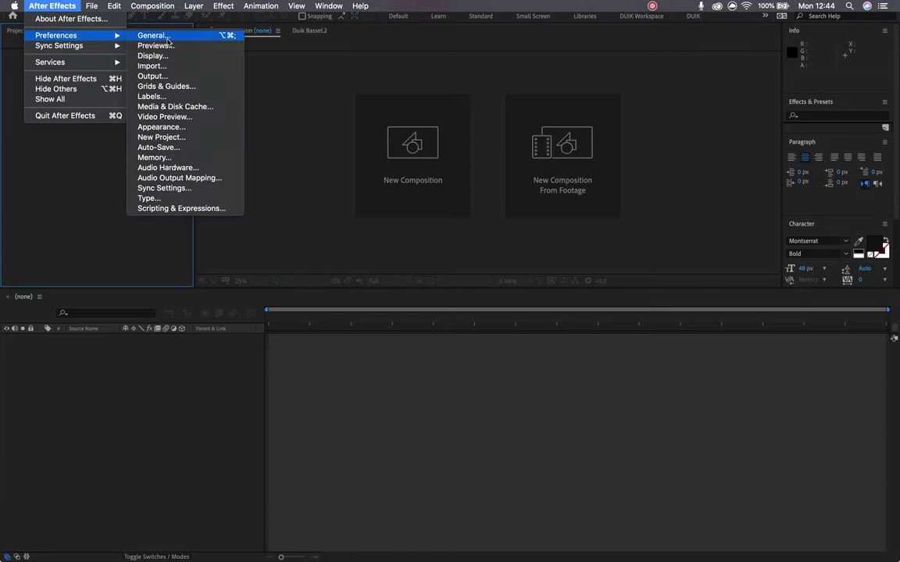
click(152, 35)
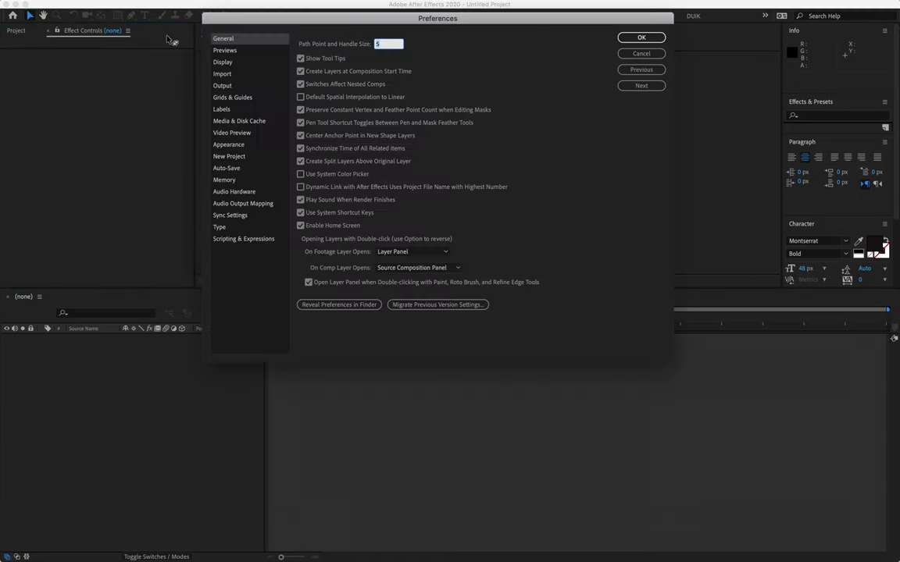
drag(321, 19, 372, 38)
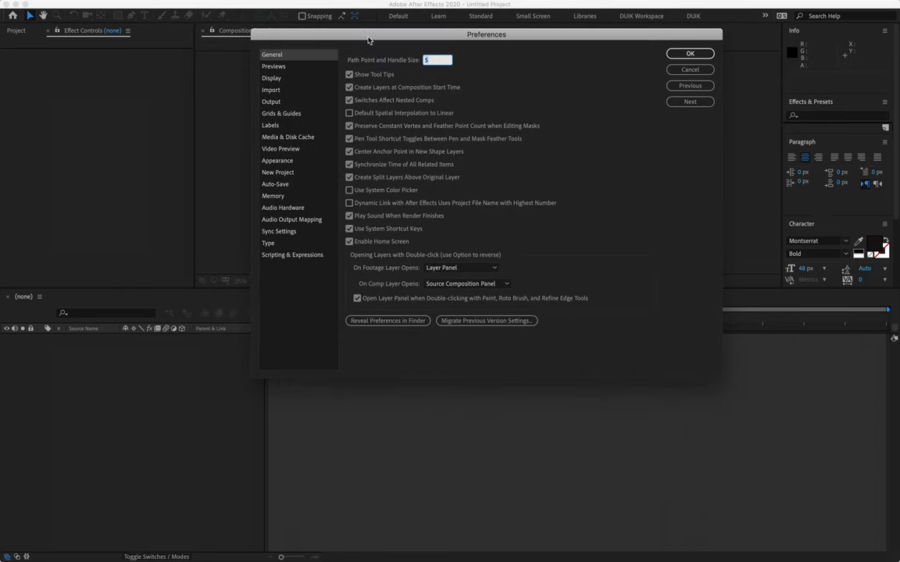
click(293, 256)
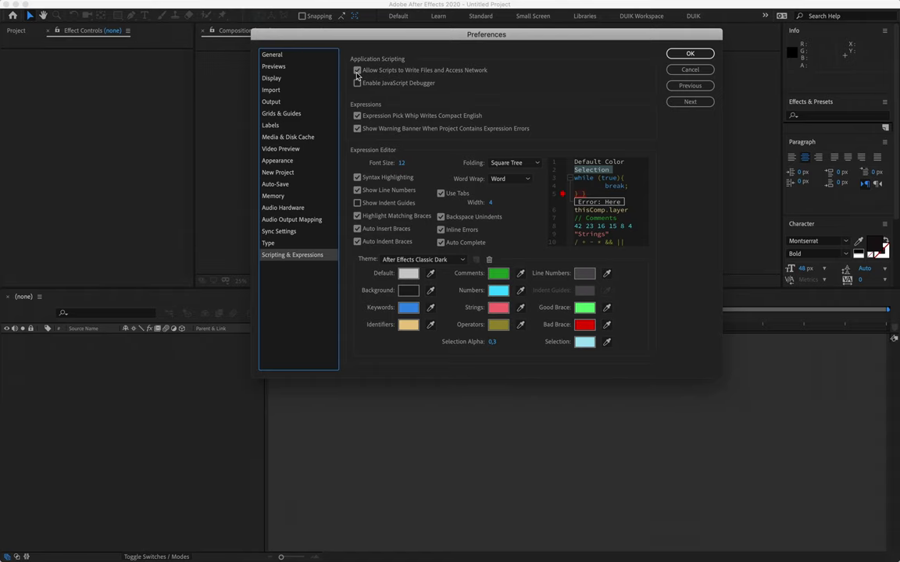
click(690, 54)
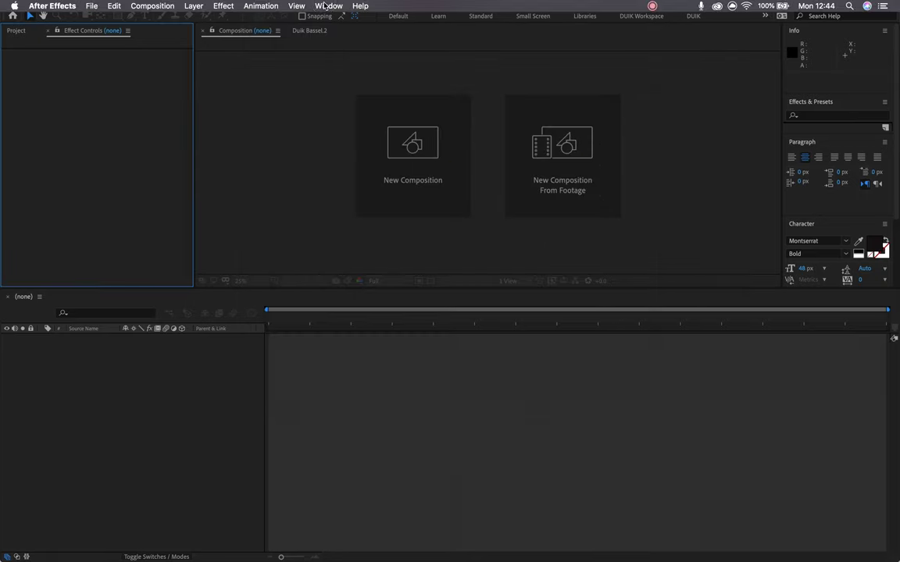
- Open Window > Duik Bassel.2.jsx and dock its panel left of the Composition viewer
click(329, 5)
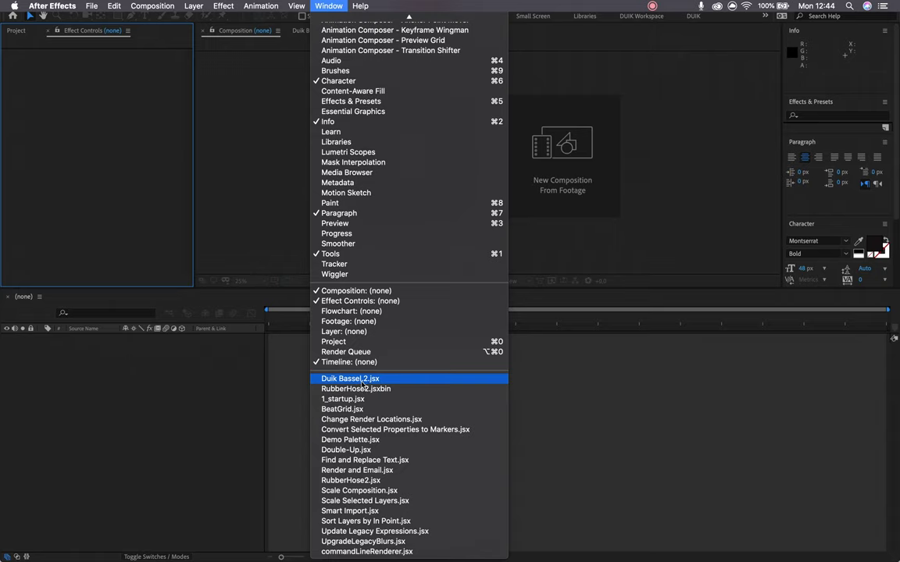
click(361, 381)
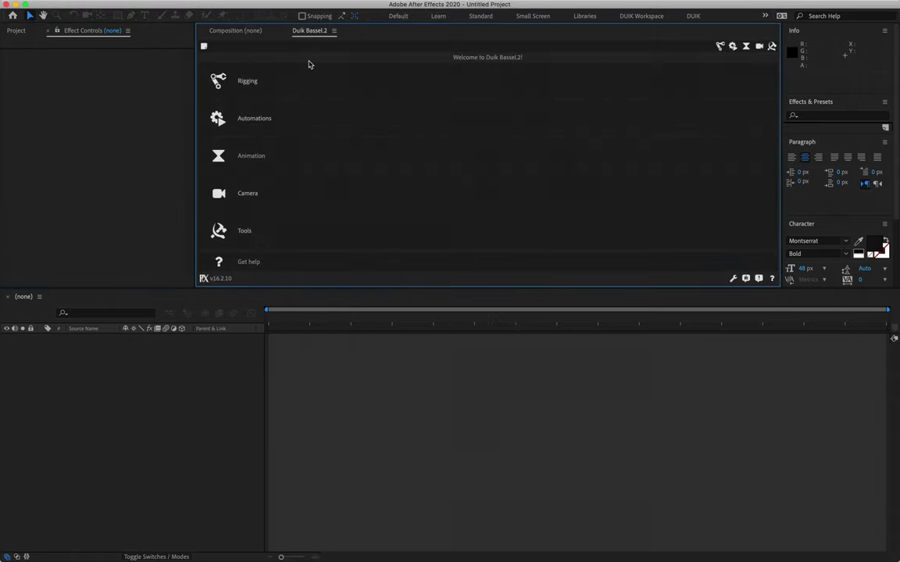
drag(327, 34, 202, 113)
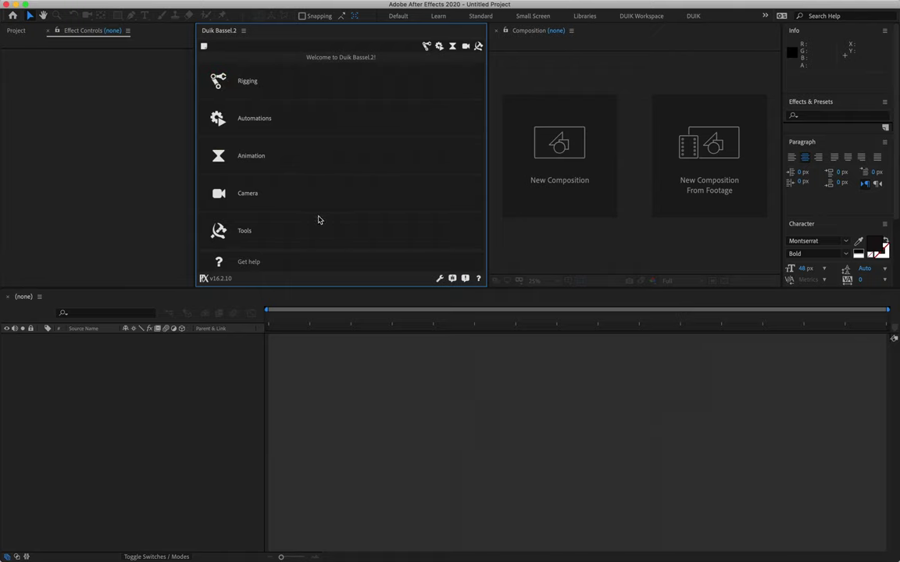
click(464, 279)
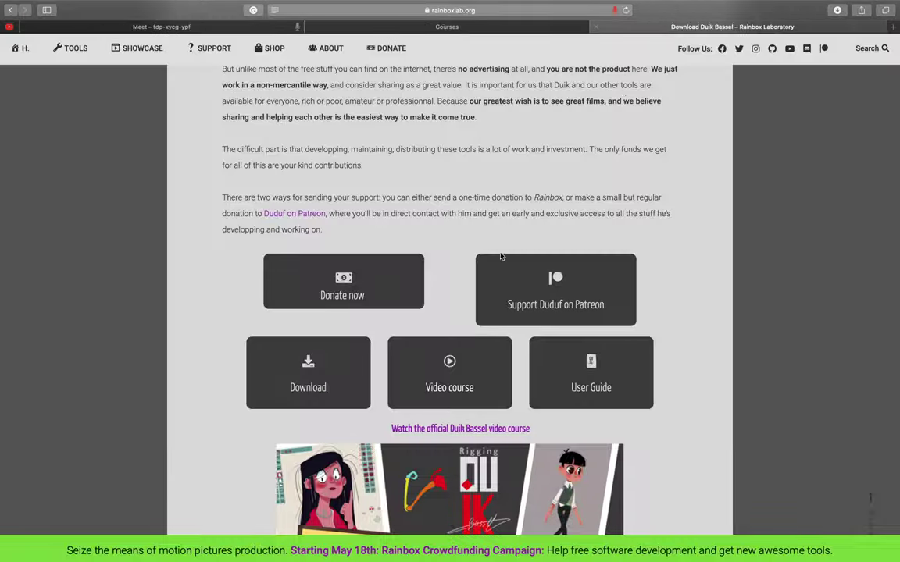
key(ctrl+Left)
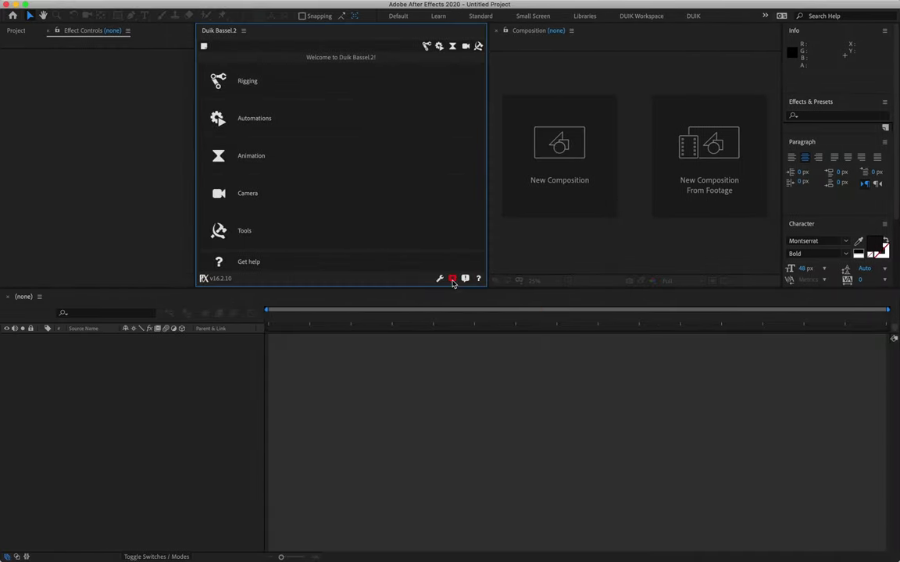
click(441, 281)
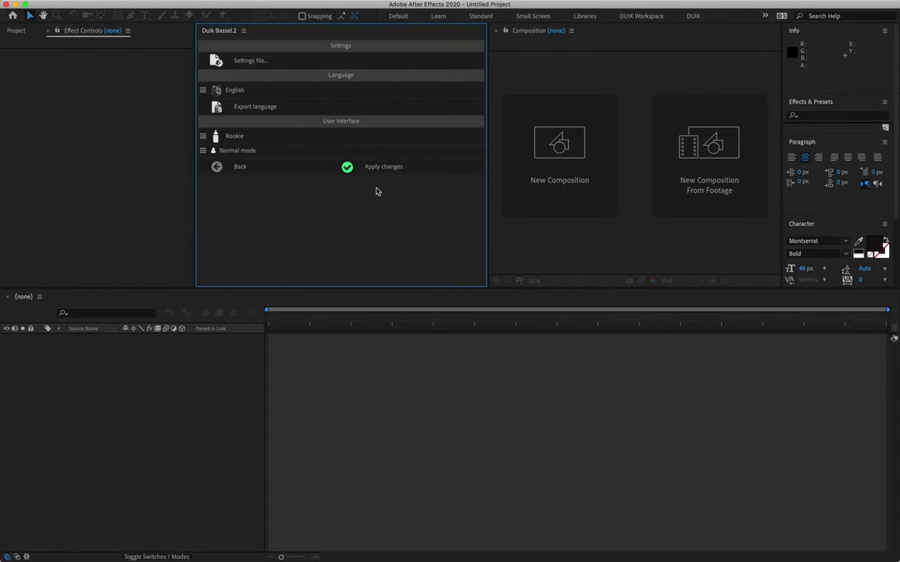
click(265, 167)
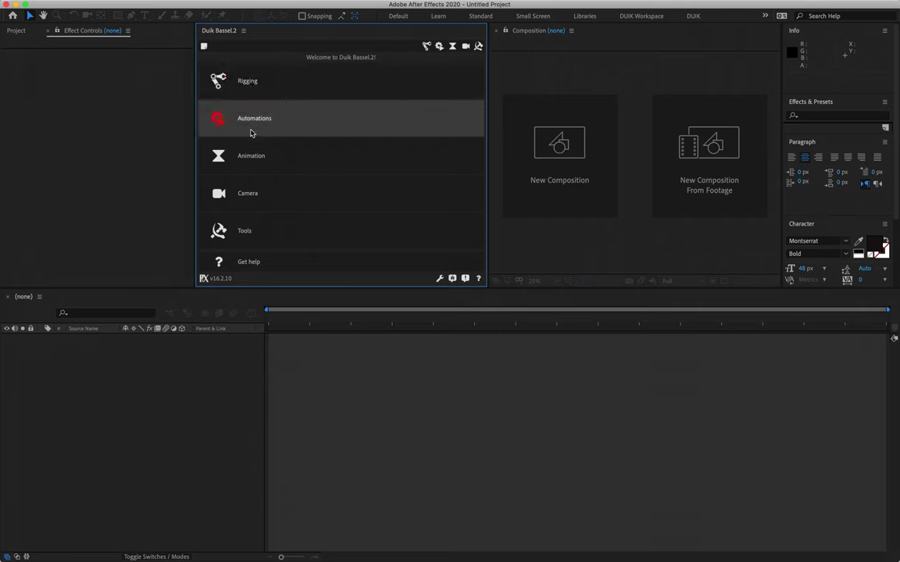
- Tour Duik's Rigging, Automations and Camera pages, returning to Rigging
click(248, 84)
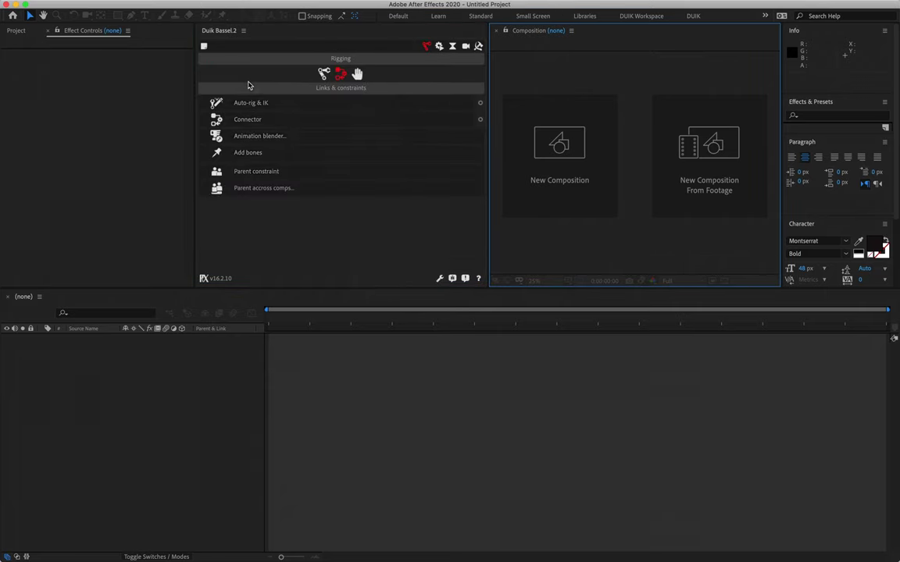
click(323, 74)
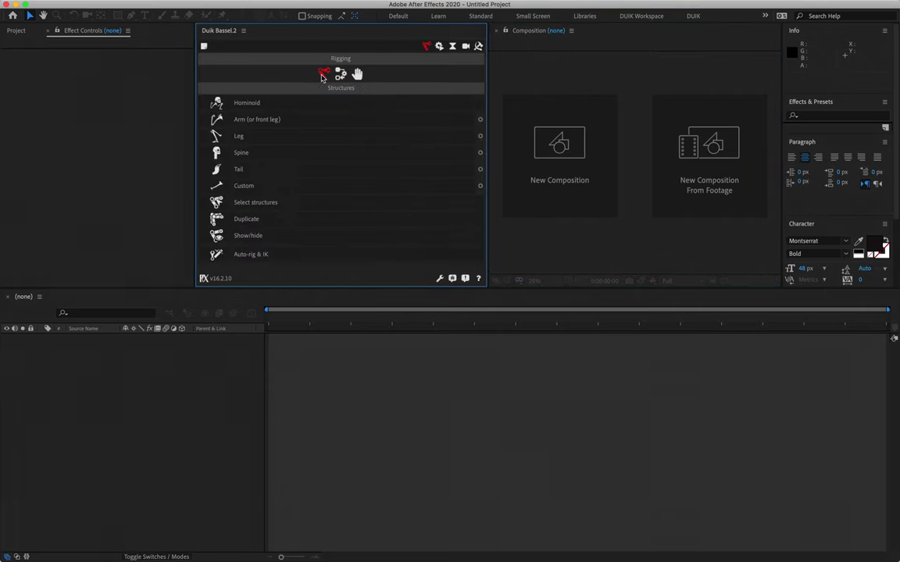
click(450, 47)
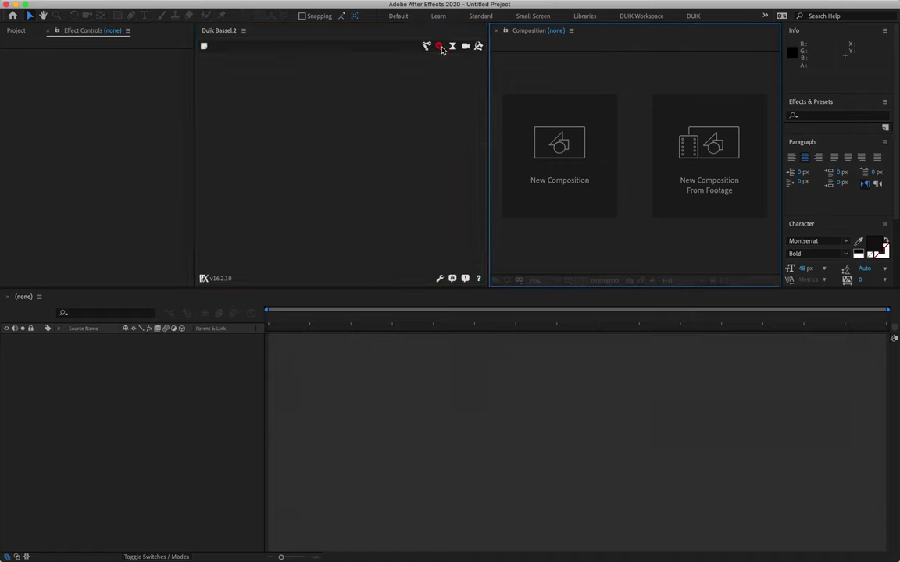
click(465, 47)
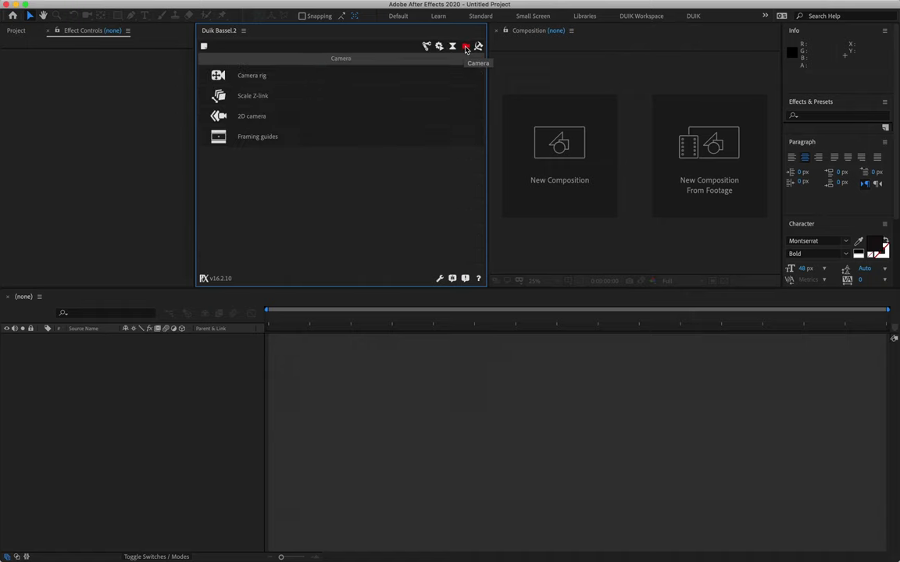
click(426, 46)
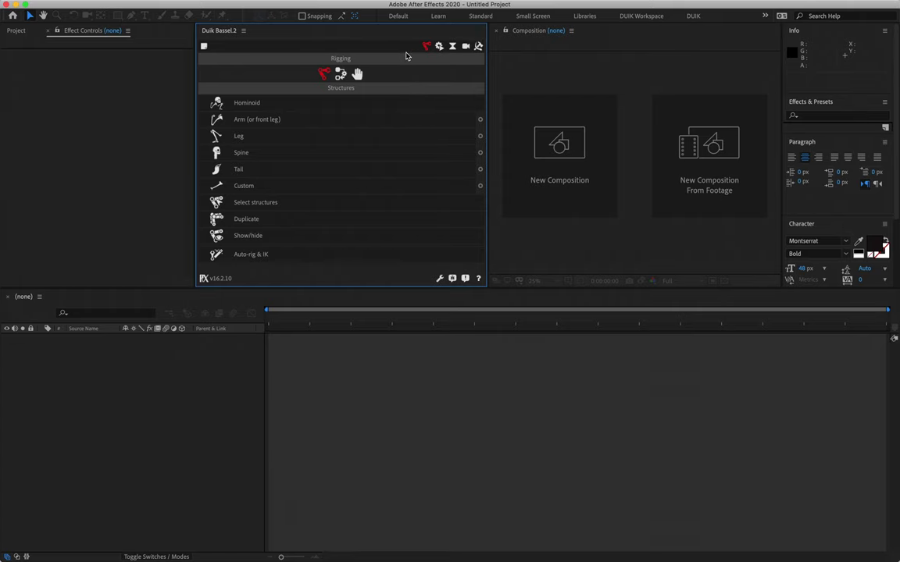
click(438, 46)
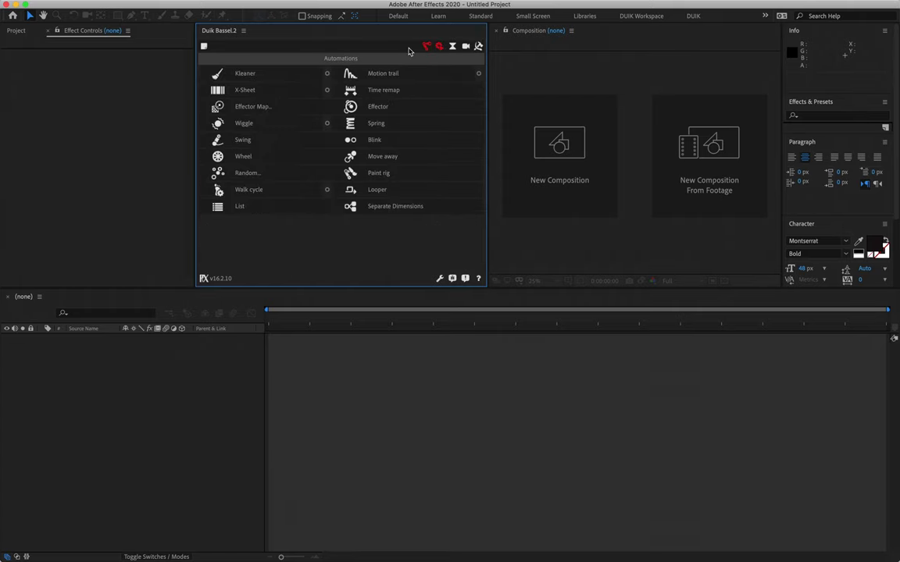
click(426, 47)
- Cycle through Links & Constraints and Controllers, ending on the Structures list (Hominoid, Arm, Leg, Spine, Tail)
click(339, 78)
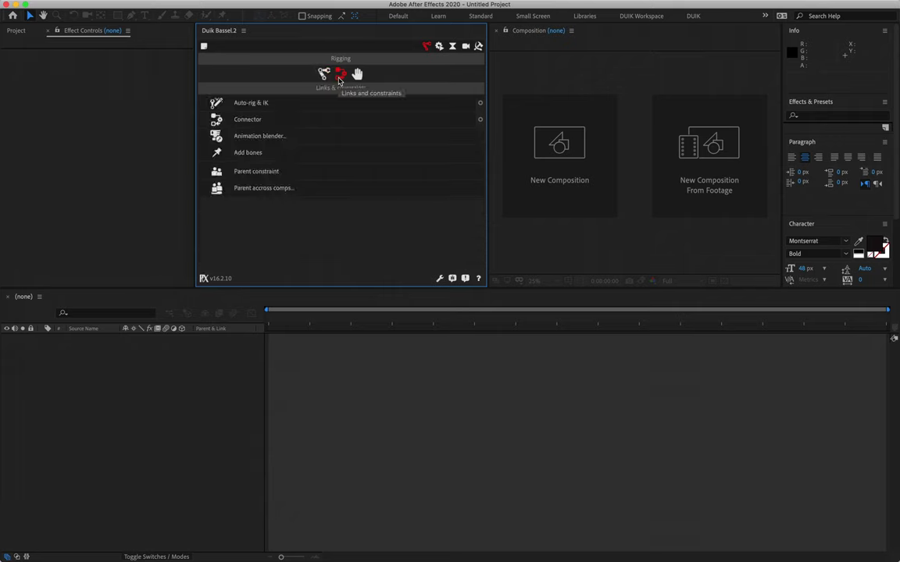
click(357, 75)
click(324, 78)
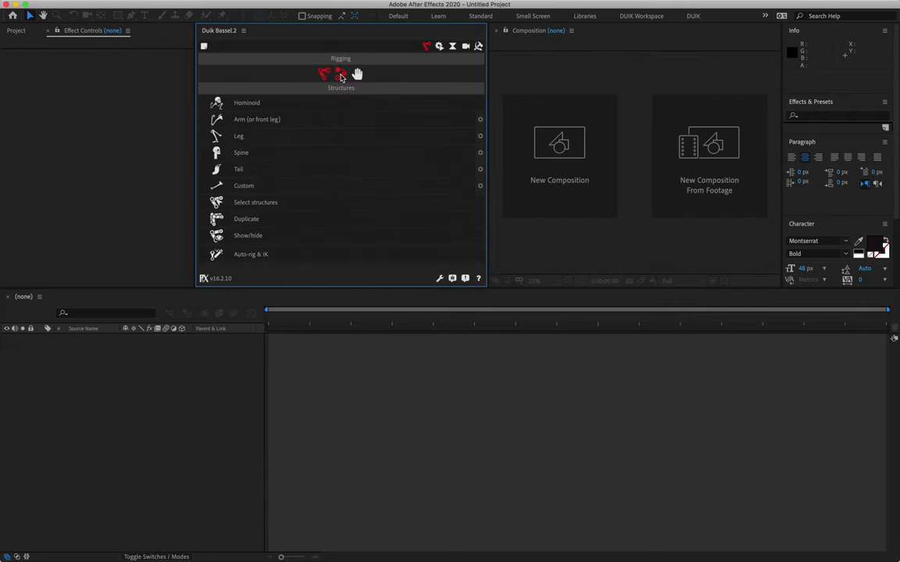
click(342, 77)
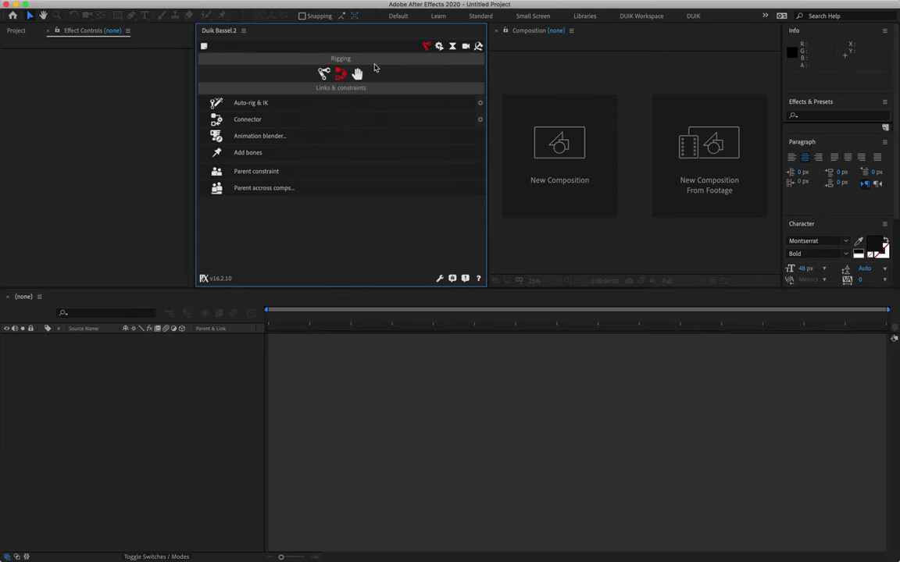
click(357, 74)
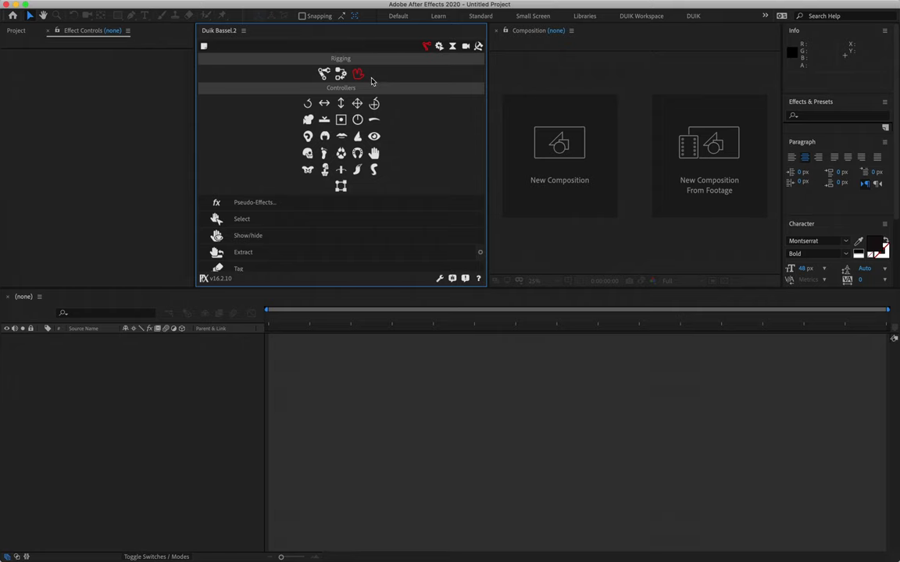
click(324, 74)
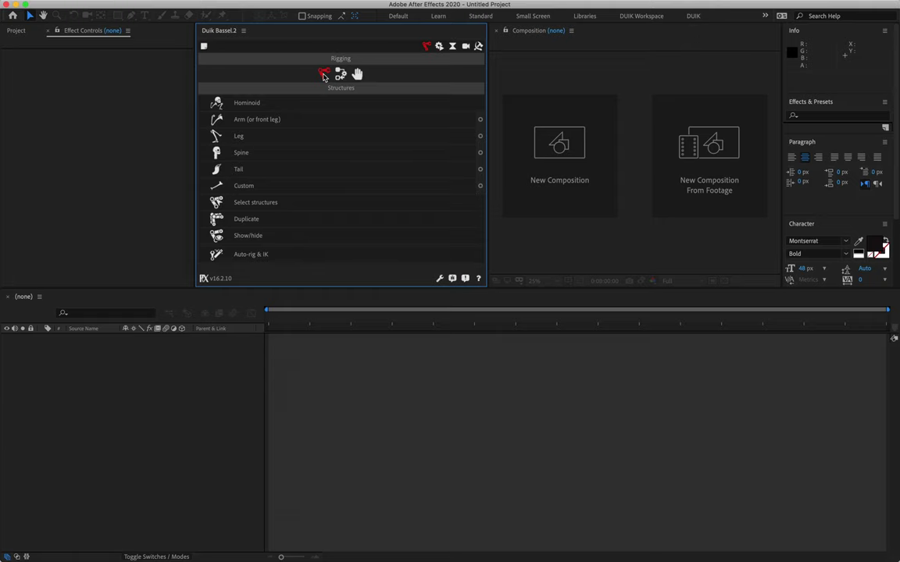
mouse_move(525, 5)
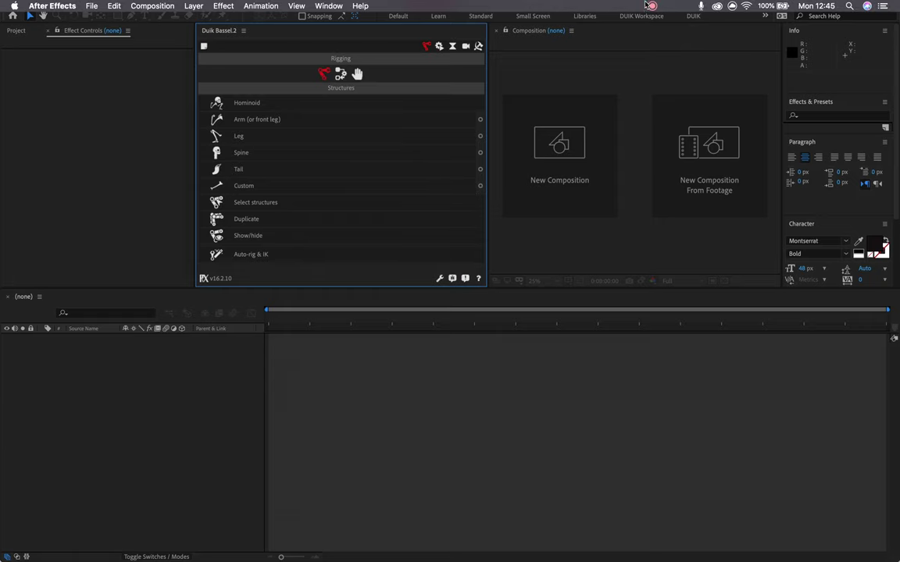